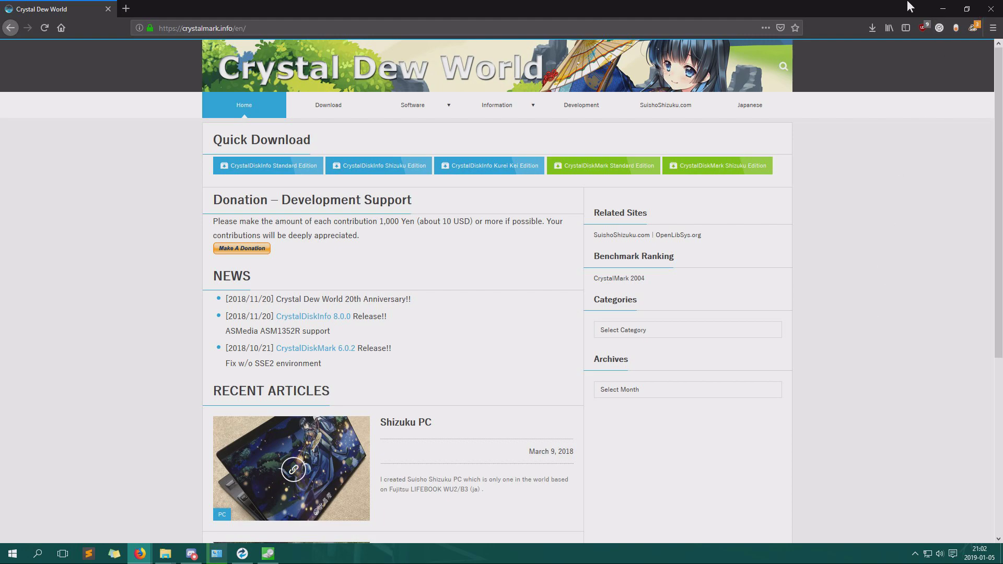
# Minimize the Firefox window on crystalmark.info to check the running benchmark.
pyautogui.click(948, 7)
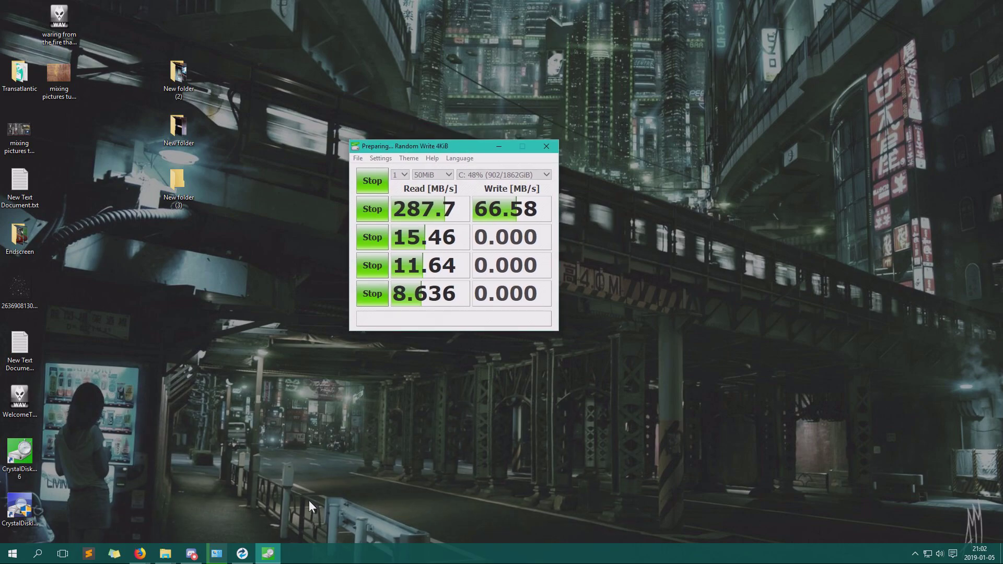
pyautogui.moveTo(142, 551)
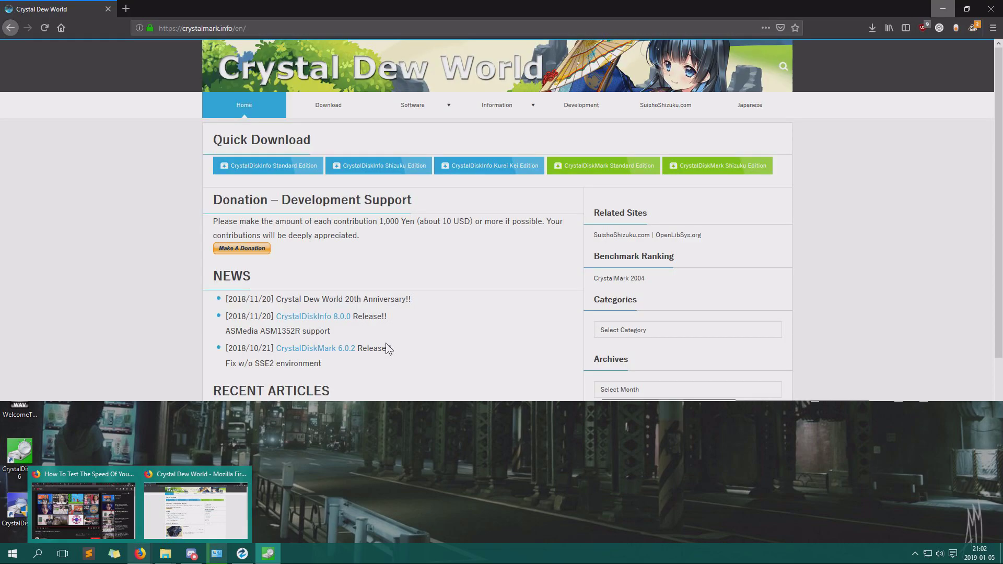
pyautogui.click(196, 510)
pyautogui.scroll(-3, 312, 256)
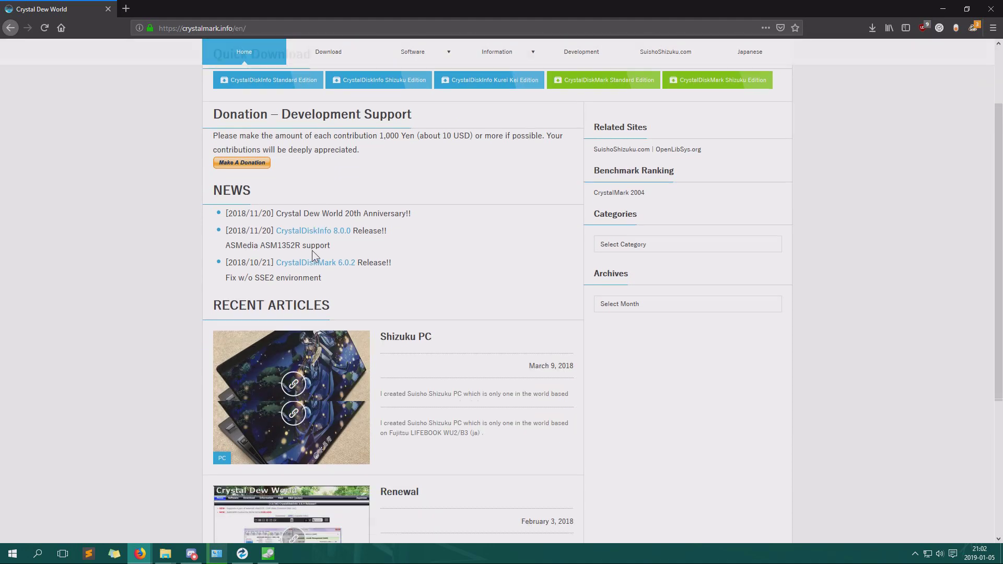
pyautogui.scroll(3, 313, 258)
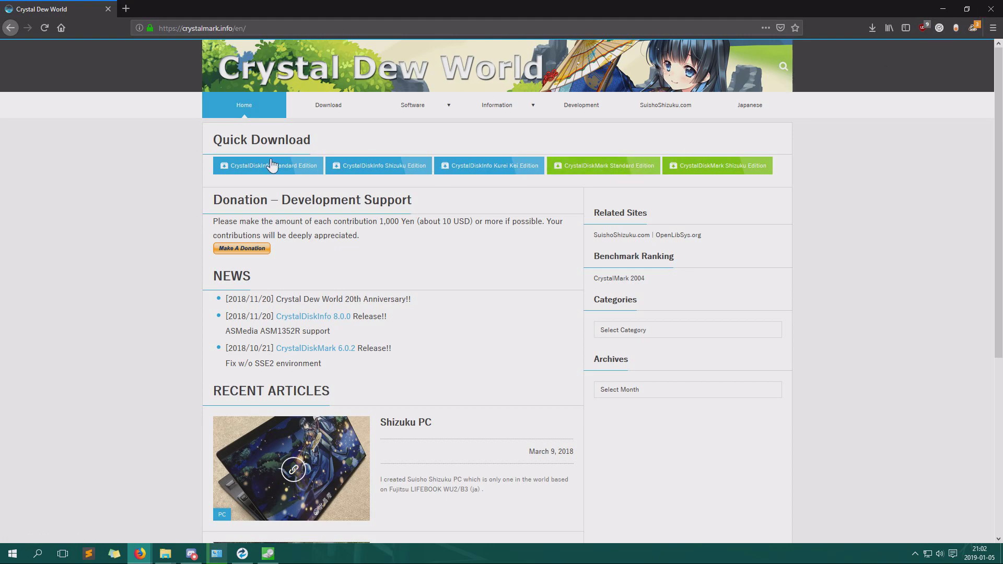
# Minimize Firefox to reveal the benchmark results and select drive C: as the test drive.
pyautogui.click(943, 13)
pyautogui.click(517, 179)
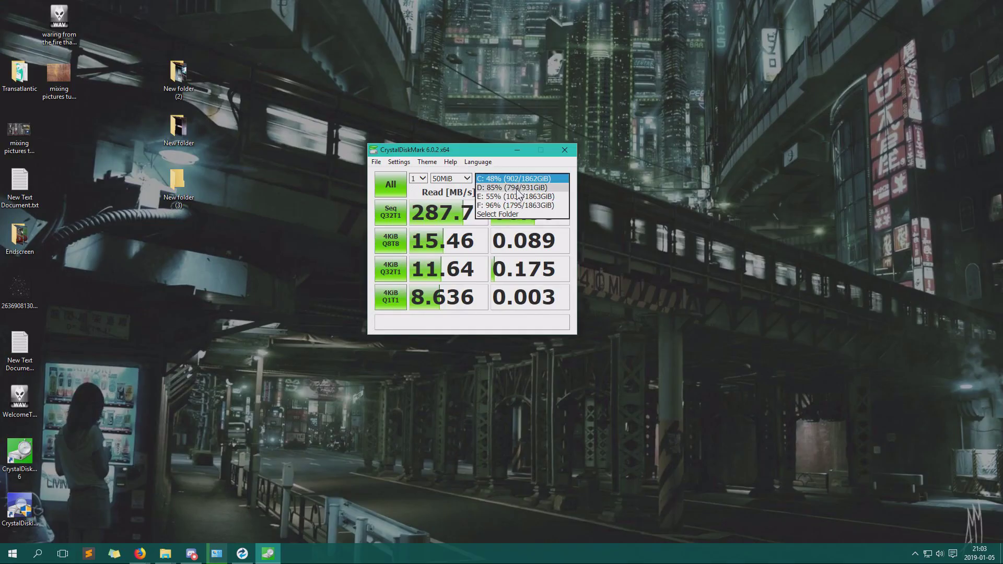
pyautogui.click(517, 193)
pyautogui.click(517, 178)
pyautogui.click(510, 169)
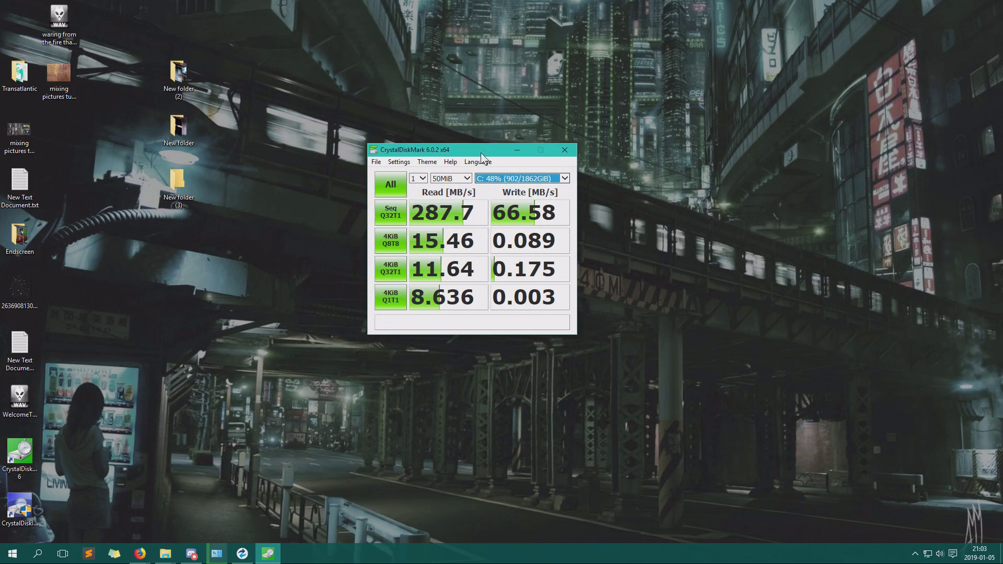
# Switch the test drive to D:, then to E: 55% (1033/1863GiB).
pyautogui.click(520, 179)
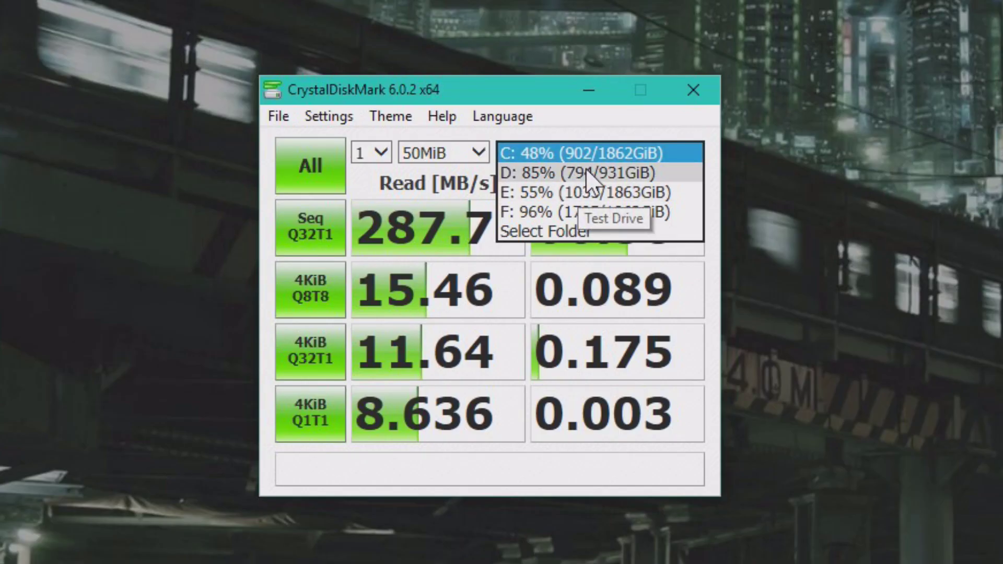
pyautogui.click(586, 171)
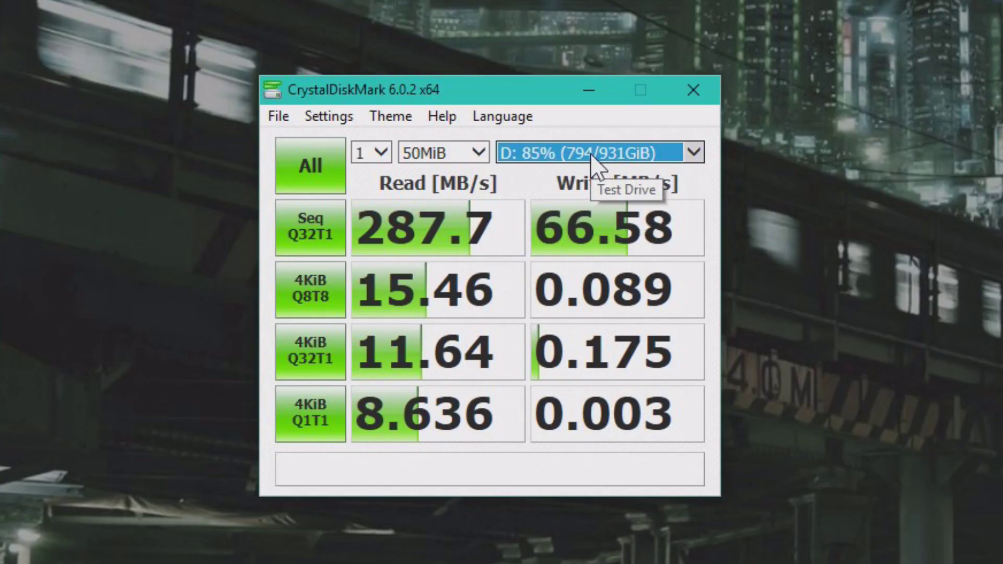
pyautogui.click(591, 154)
pyautogui.click(583, 175)
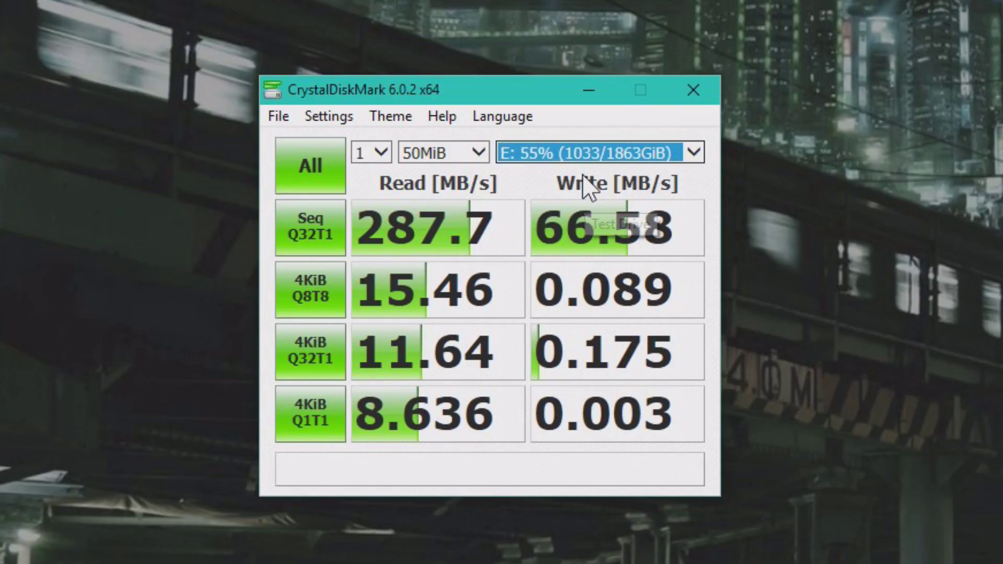
pyautogui.click(596, 148)
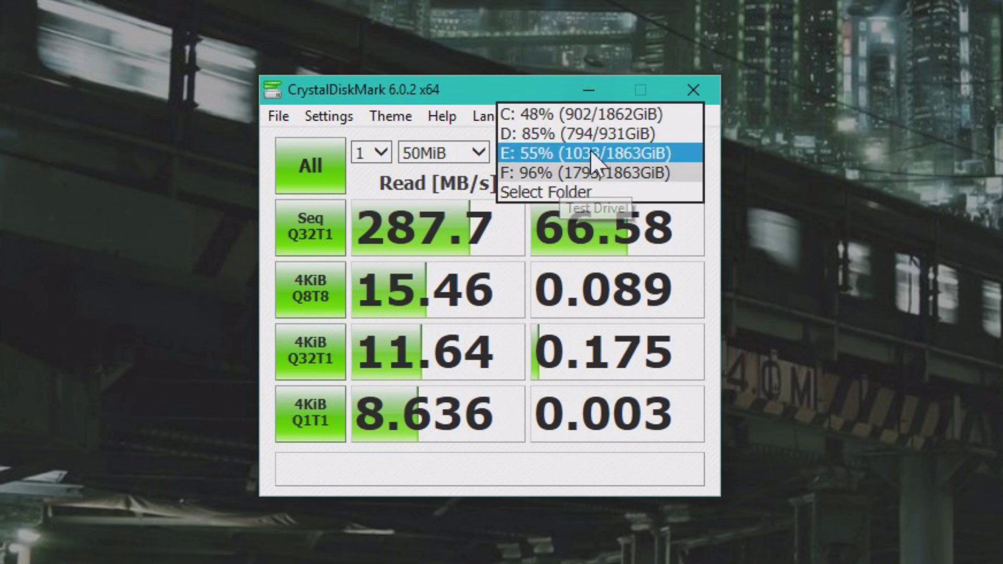
# Select drive F: 96% (1795/1863GiB) as the benchmark target.
pyautogui.click(611, 176)
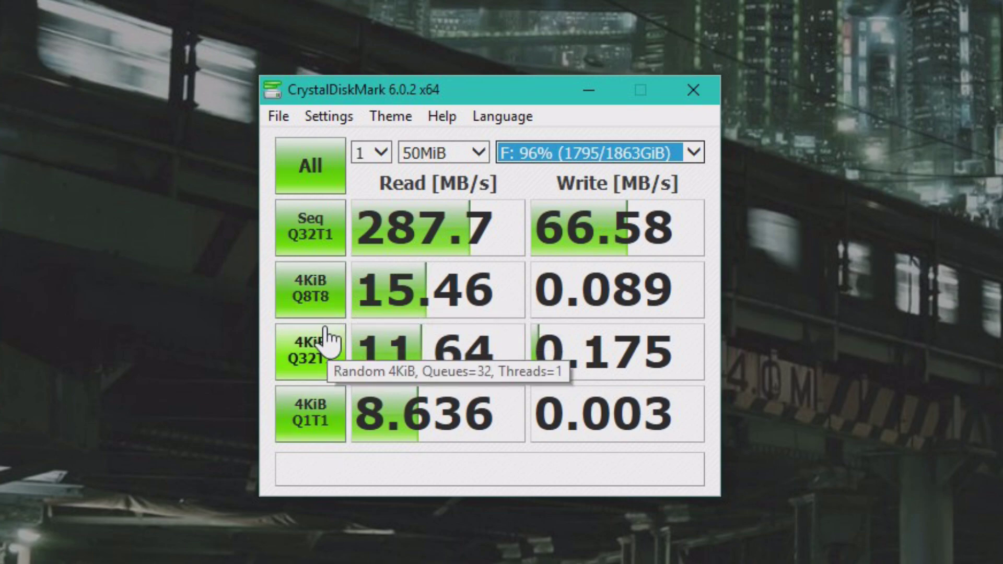
pyautogui.click(631, 152)
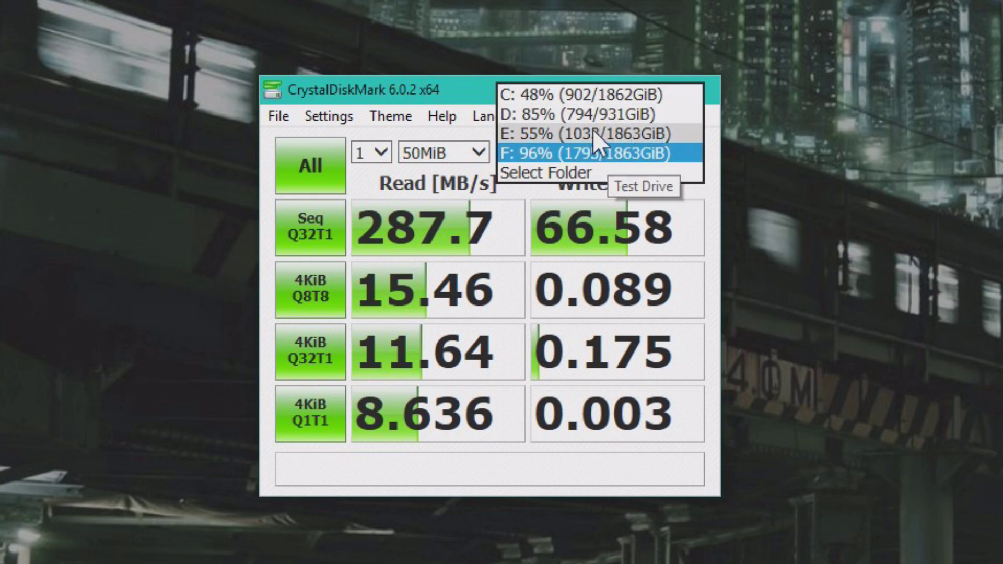
# Keep drive F: and run the 4KiB Q8T8 test, giving 0.951 MB/s read and 1.642 MB/s write.
pyautogui.click(595, 153)
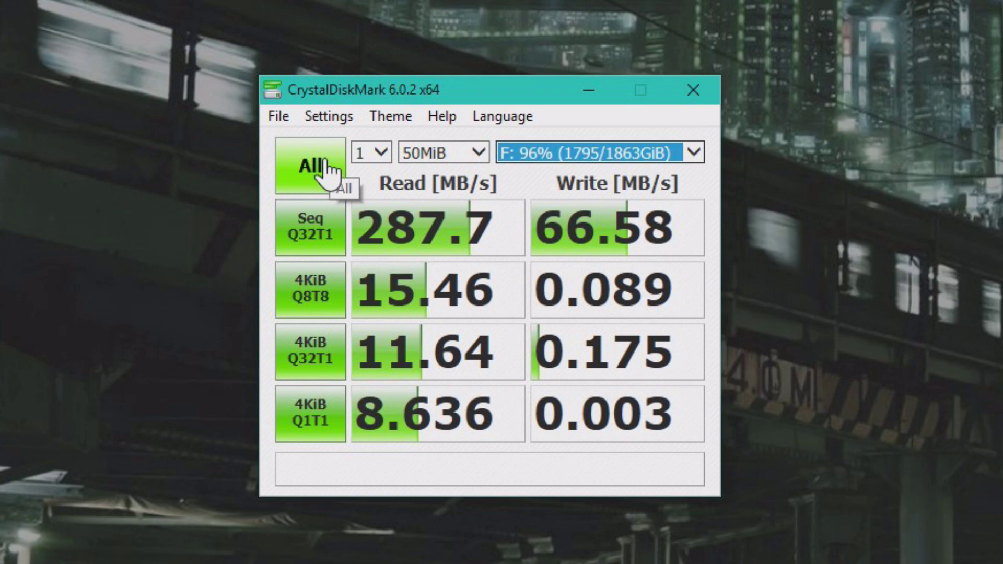
pyautogui.click(320, 296)
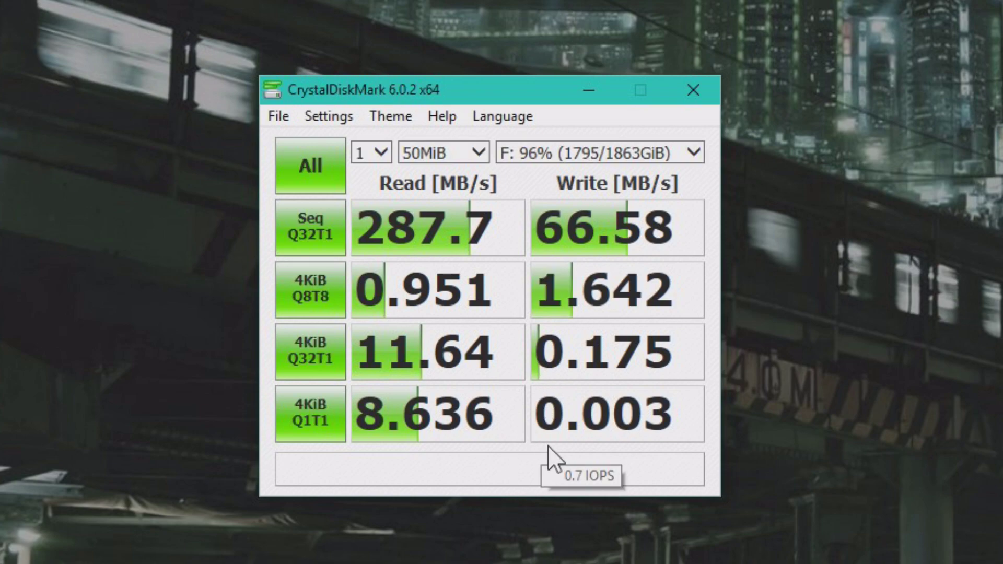
pyautogui.click(595, 152)
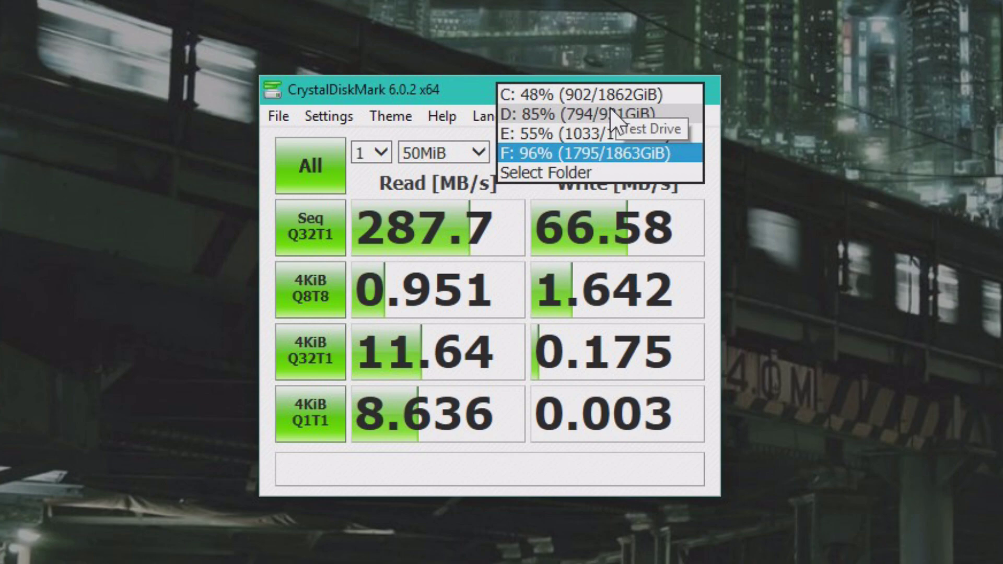
# Select drive C: 48% and rerun Seq Q32T1, giving 203.7 MB/s read and 86.98 MB/s write.
pyautogui.click(613, 88)
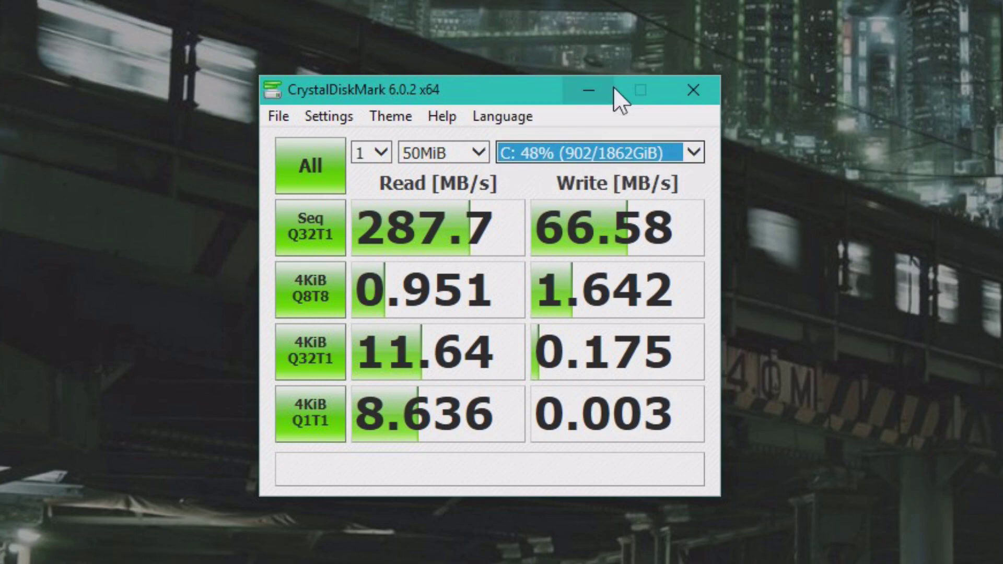
pyautogui.click(590, 154)
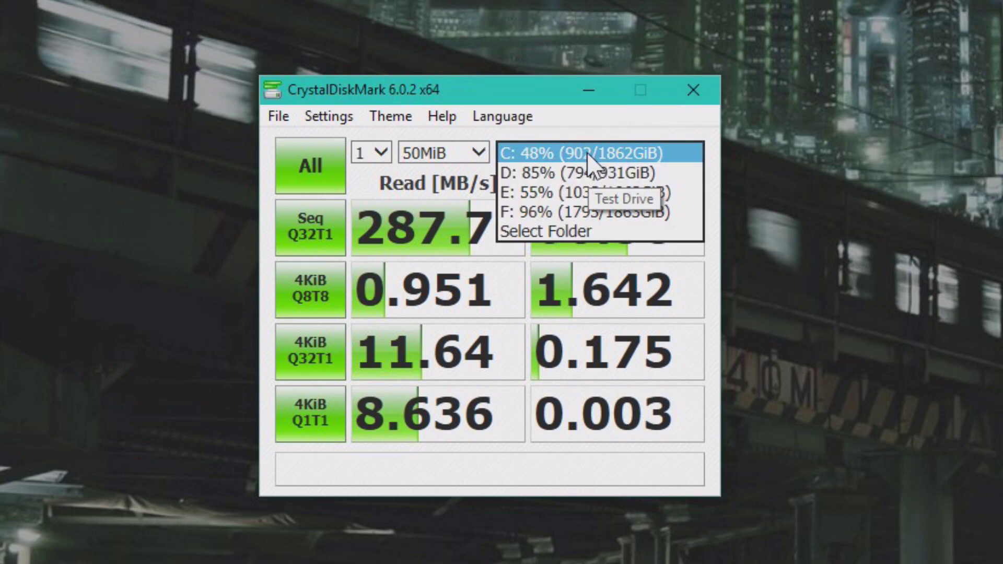
pyautogui.click(587, 153)
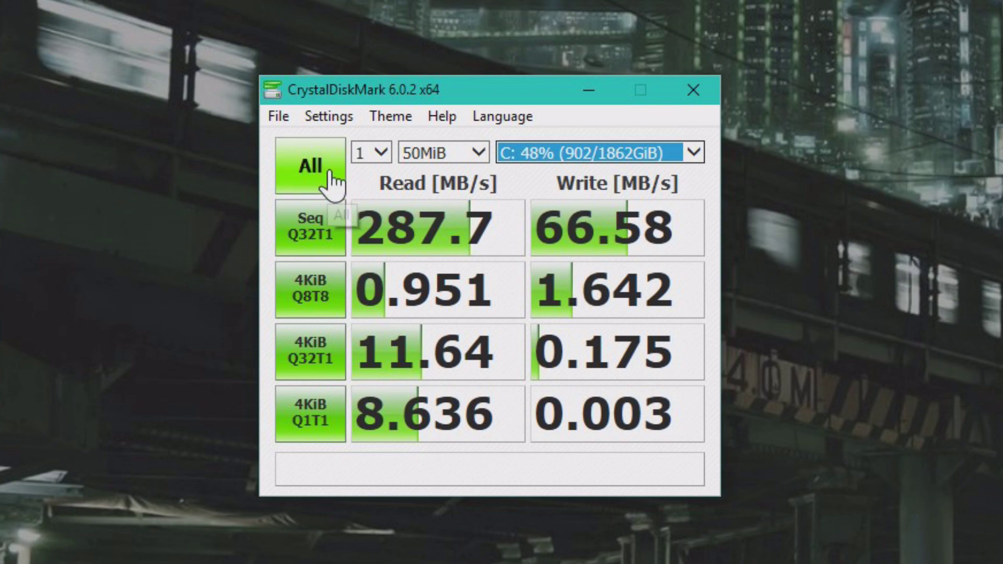
pyautogui.click(320, 224)
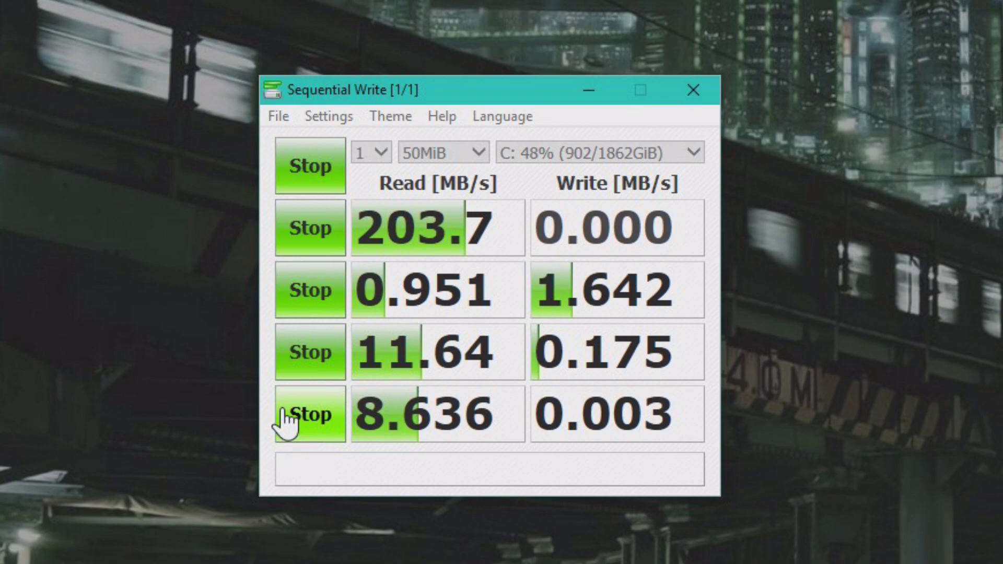
pyautogui.click(390, 118)
# Try the Shizuku, flower and blue themes in turn, finishing on Shizuku.
pyautogui.click(437, 245)
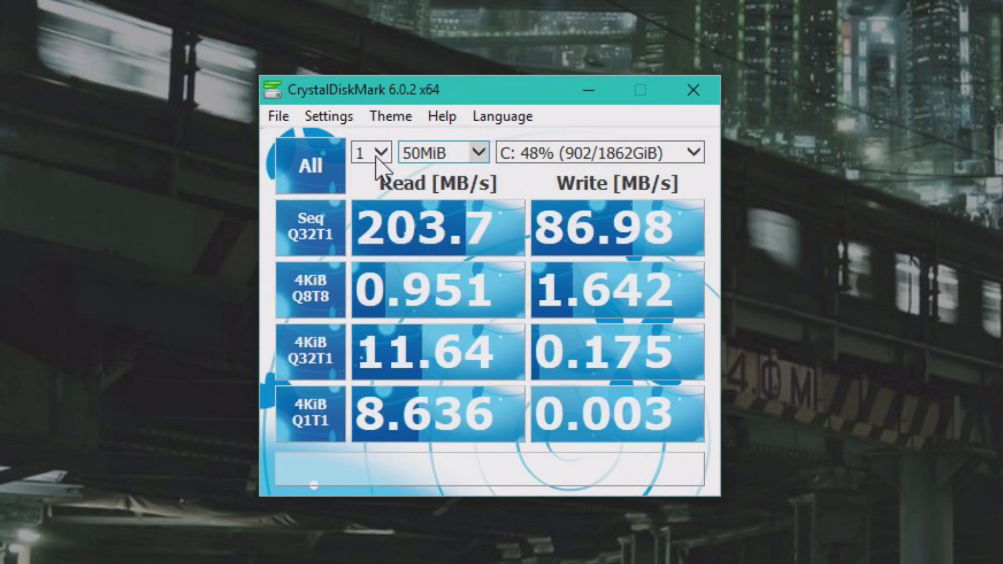
pyautogui.click(401, 118)
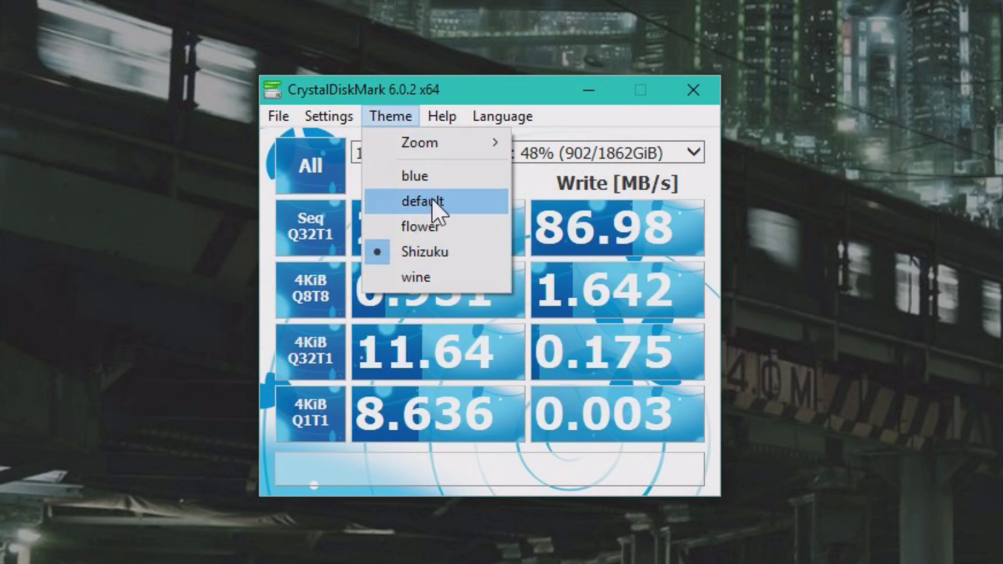
pyautogui.click(435, 226)
pyautogui.click(387, 118)
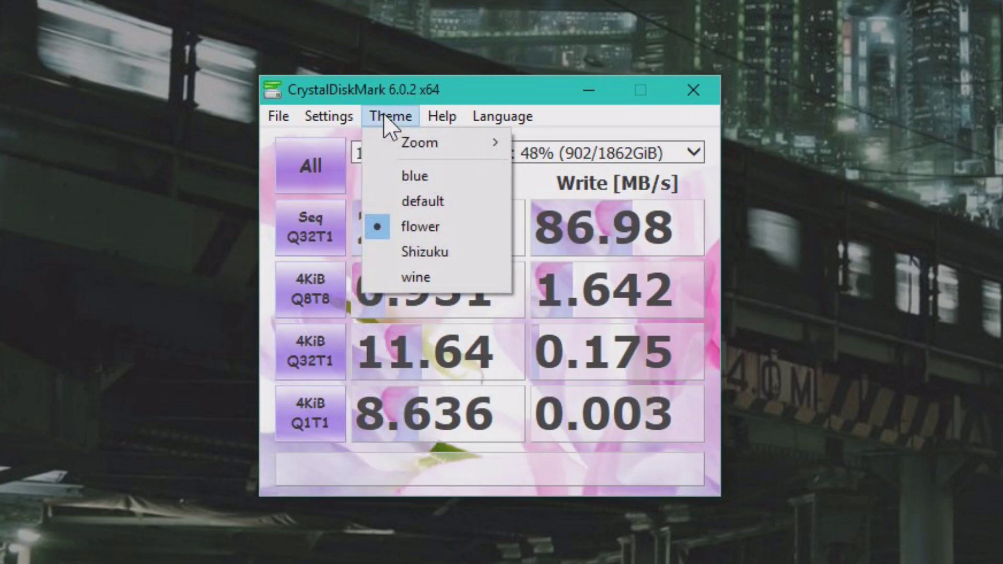
pyautogui.click(457, 251)
pyautogui.click(395, 119)
pyautogui.click(433, 182)
pyautogui.click(384, 118)
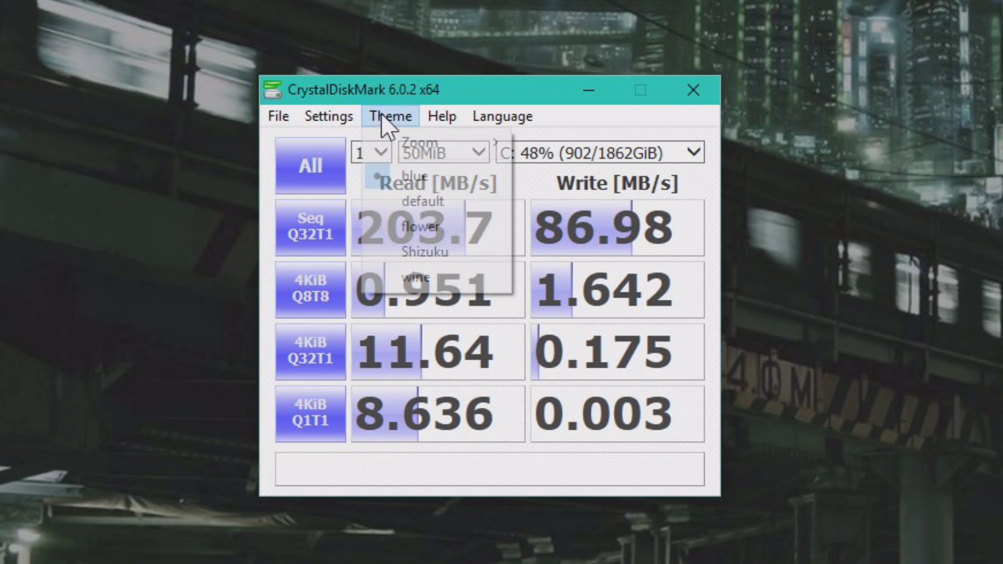
pyautogui.click(424, 250)
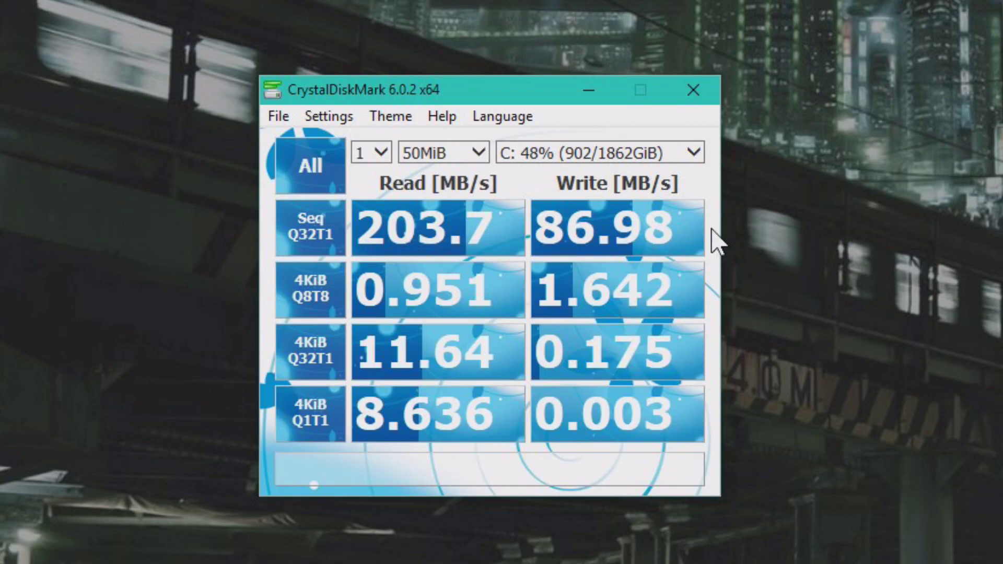